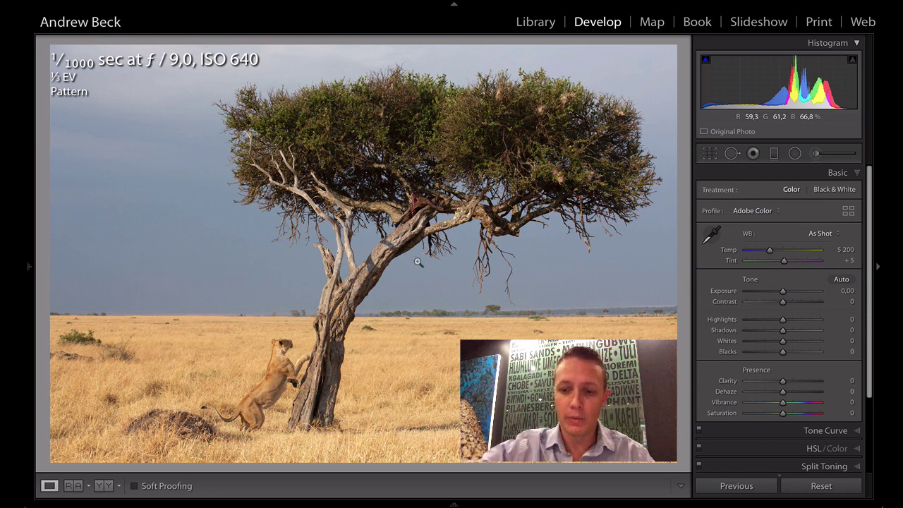
Hide the photo info overlay and cool the white balance temperature to 4703.
key("i")
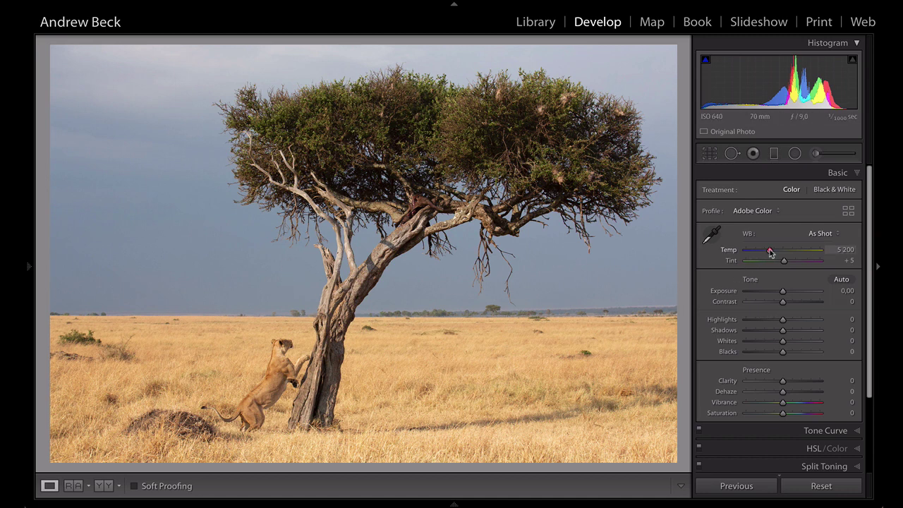
left_click_drag(770, 252, 766, 251)
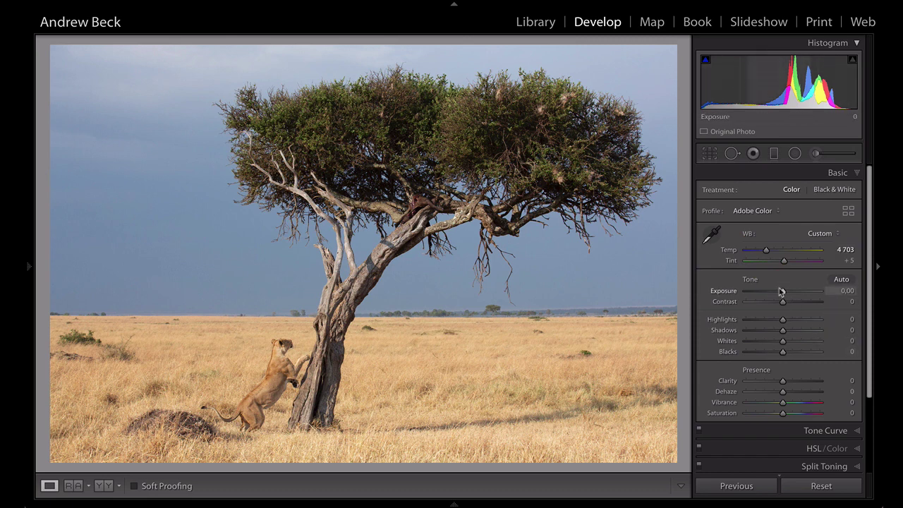
Adjust the photo's tone by setting exposure to −0.10, highlights to −19 and whites to +22.
left_click_drag(782, 291, 782, 292)
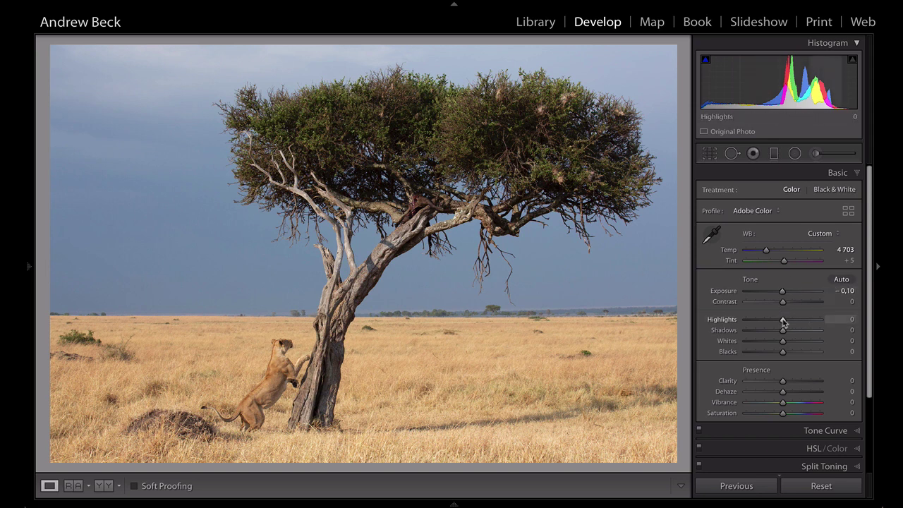
left_click_drag(783, 321, 775, 320)
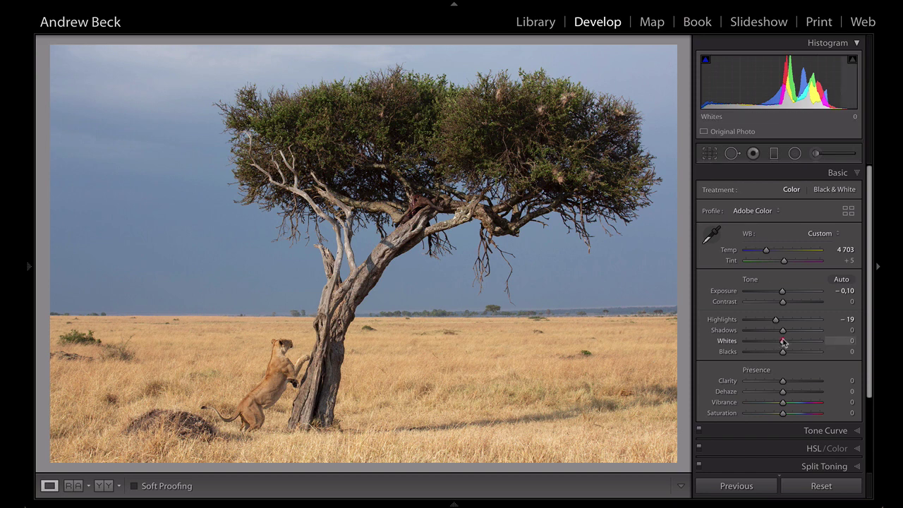
left_click_drag(783, 342, 792, 342)
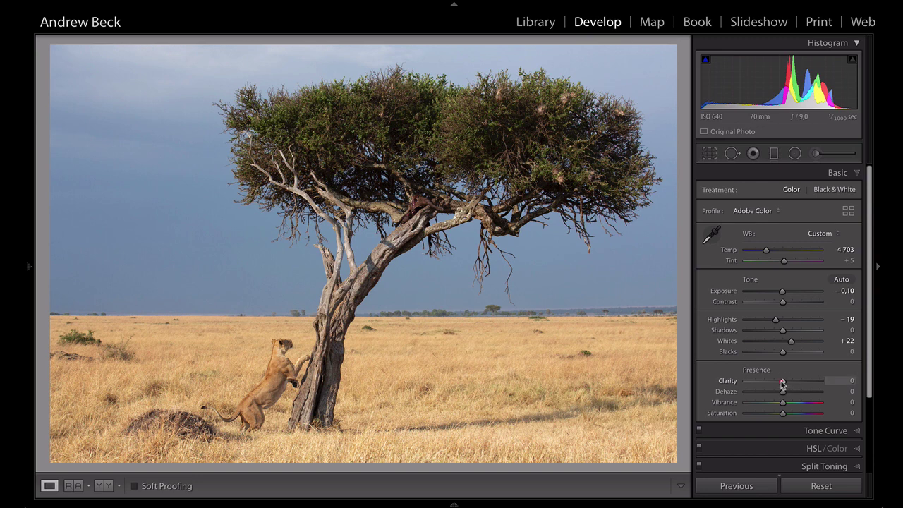
Set the basic adjustments to clarity +12, saturation +4, vibrance +10 and shadows +14.
left_click_drag(782, 382, 786, 383)
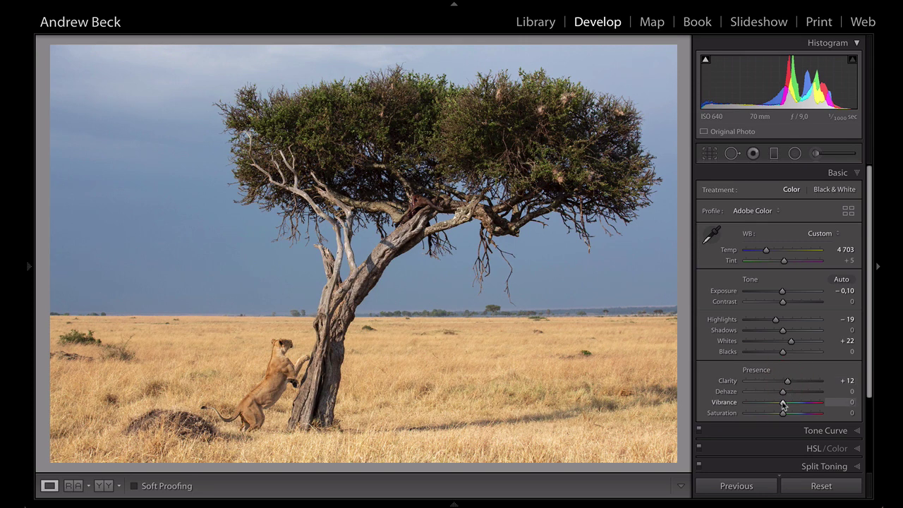
left_click_drag(782, 416, 784, 417)
left_click_drag(782, 407, 787, 406)
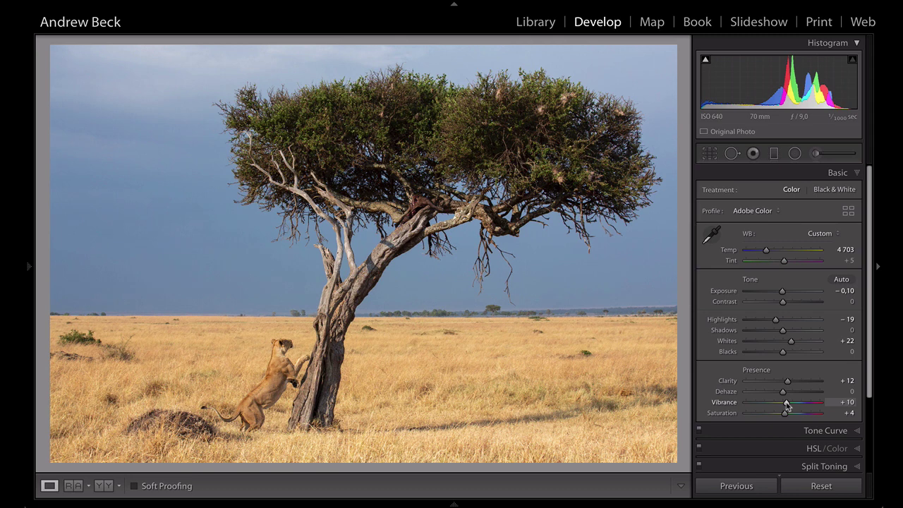
left_click_drag(786, 407, 786, 401)
left_click_drag(782, 331, 788, 334)
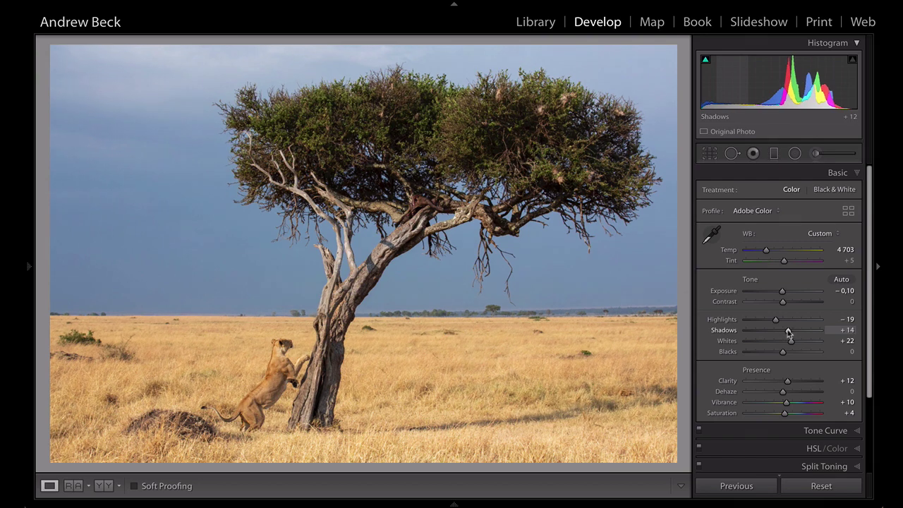
left_click(788, 334)
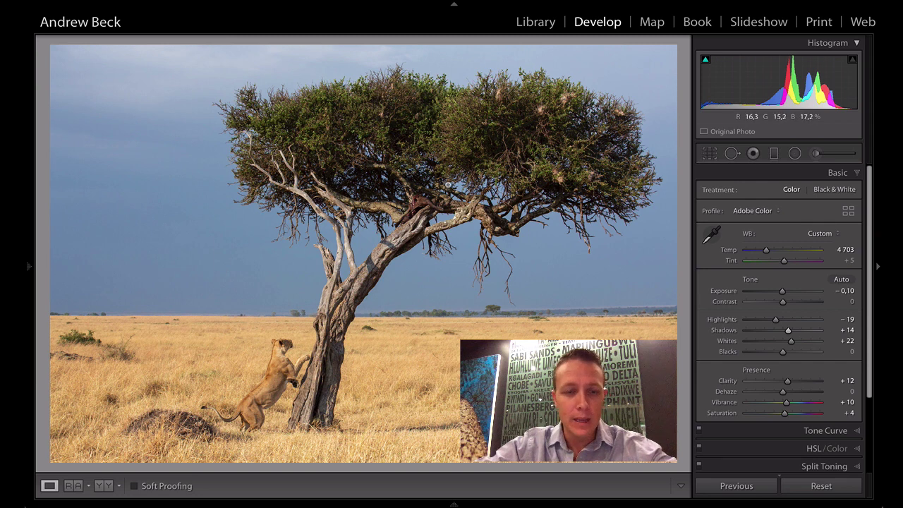
Set the tone curve's Lights to +11 and Darks to −2, and lower the basic Highlights to −24.
left_click(822, 431)
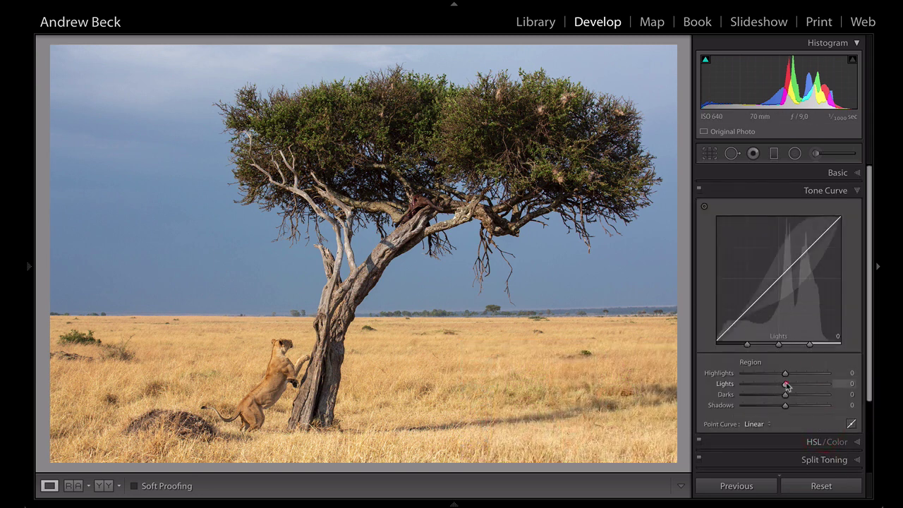
left_click_drag(785, 385, 791, 385)
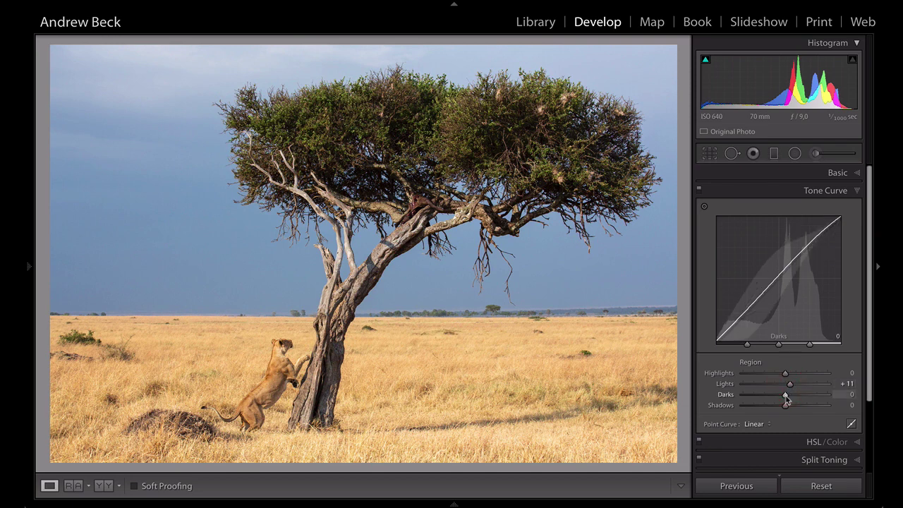
left_click_drag(784, 397, 784, 398)
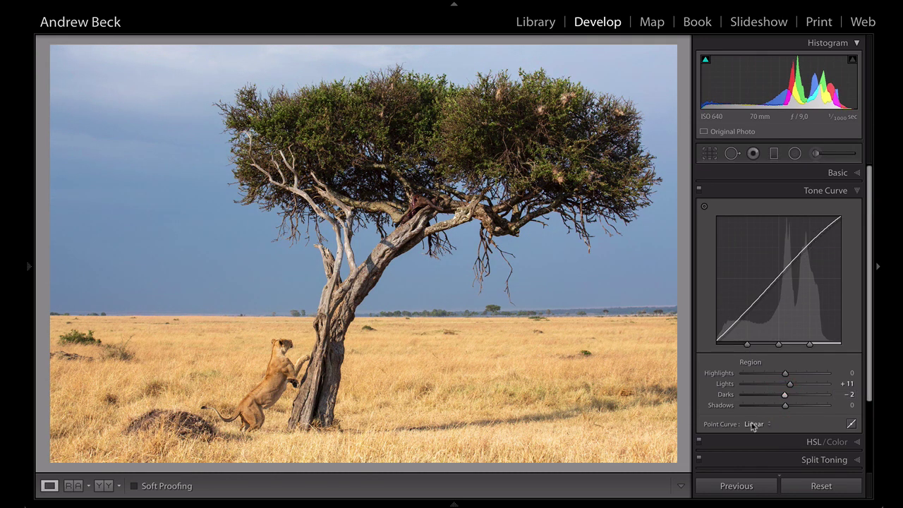
left_click(836, 174)
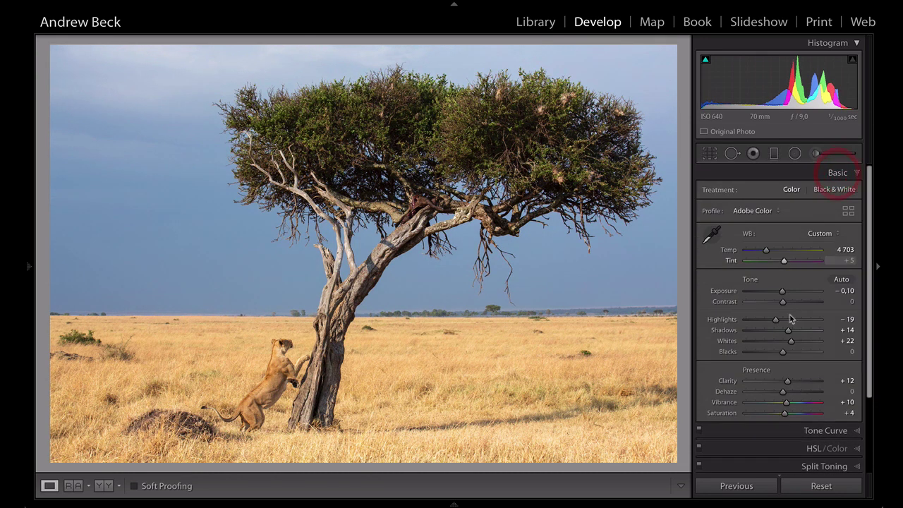
left_click_drag(776, 322, 773, 321)
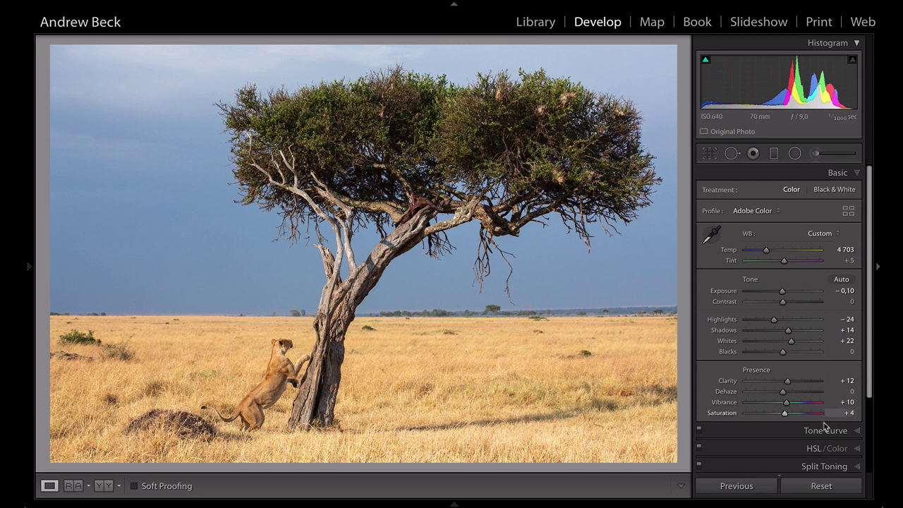
Set the HSL blue saturation to +8 and the blue luminance to −8 to deepen the sky.
scroll(824, 422, "down", 2)
left_click(813, 392)
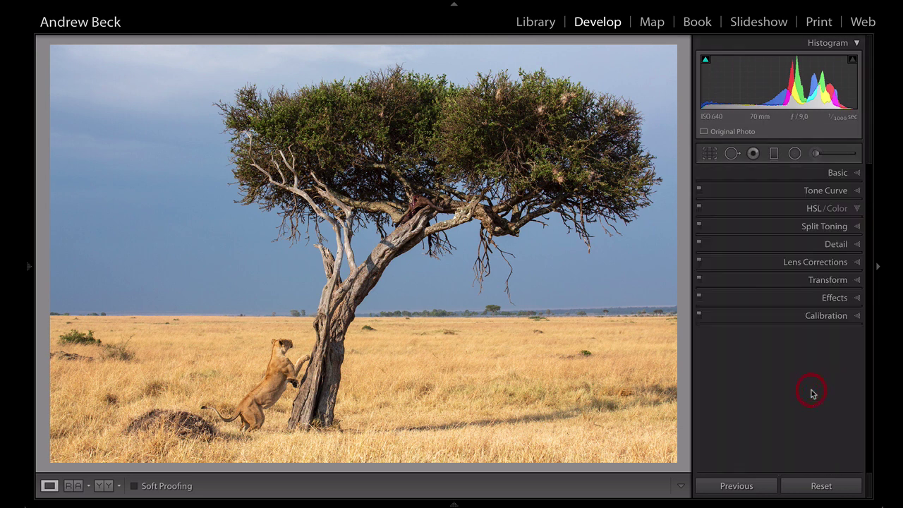
left_click(746, 227)
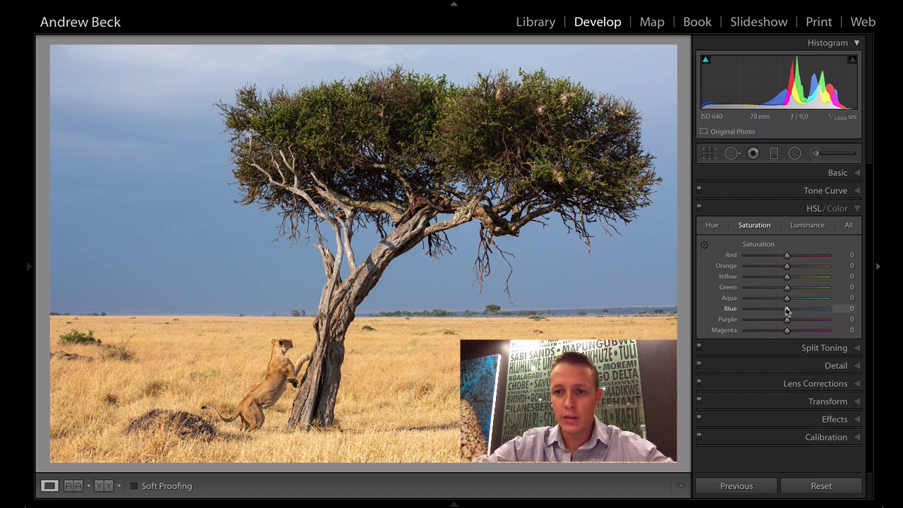
left_click_drag(787, 311, 788, 312)
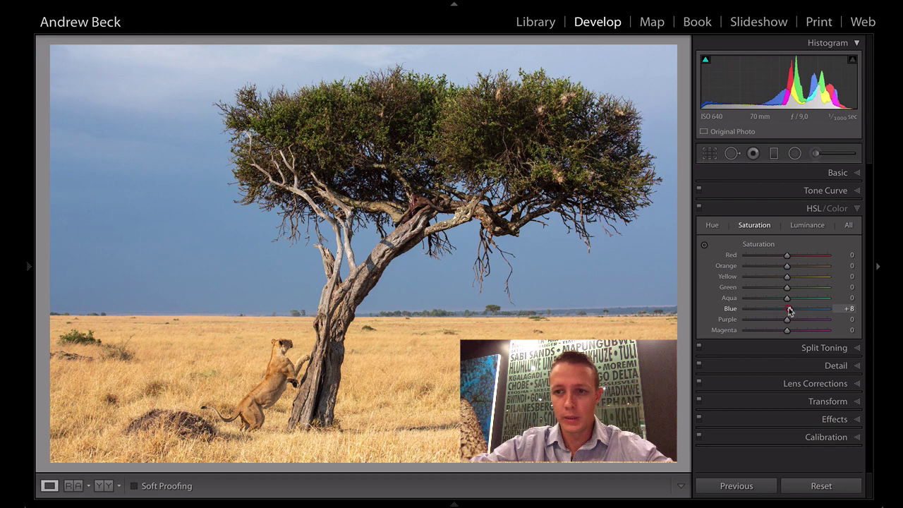
left_click(807, 225)
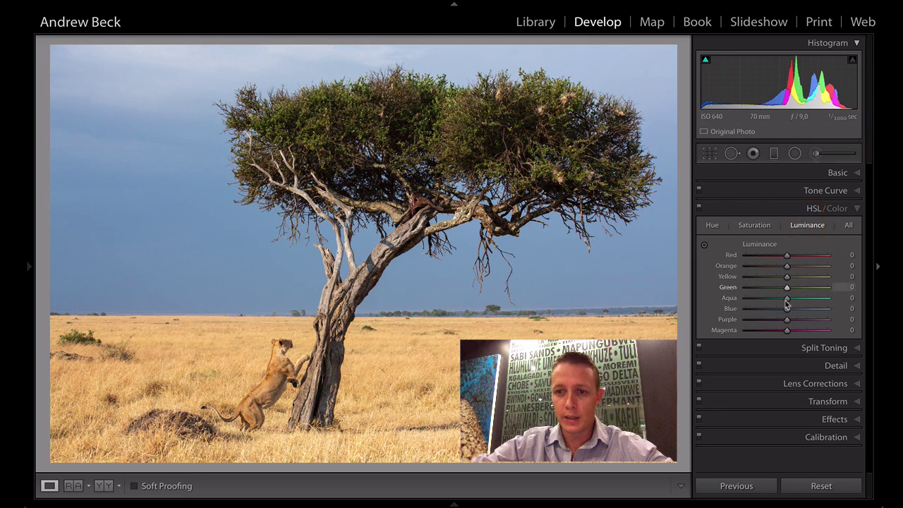
mouse_move(787, 311)
left_mouse_down()
mouse_move(766, 311)
mouse_move(782, 310)
left_mouse_up()
mouse_move(777, 309)
left_mouse_down()
mouse_move(759, 310)
mouse_move(784, 309)
left_mouse_up()
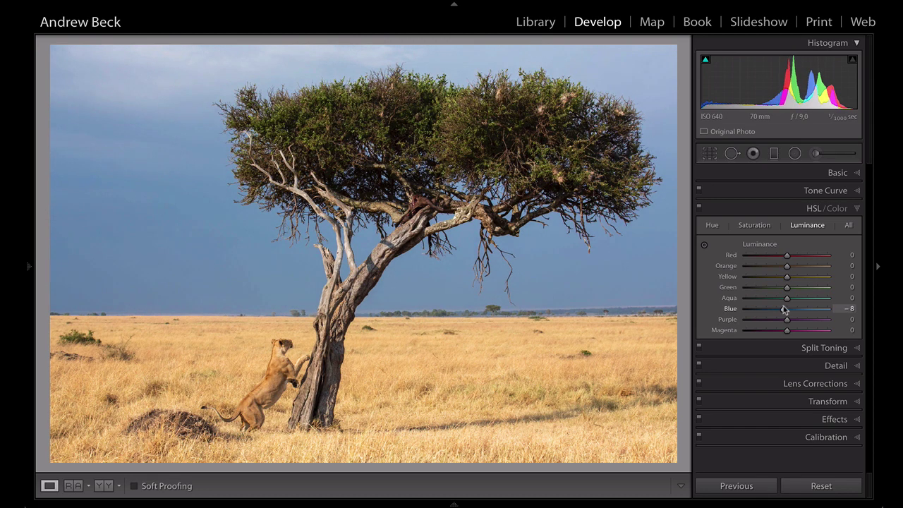
Compare the photo with and without the HSL adjustments, and raise the blue saturation to +13.
left_click(699, 209)
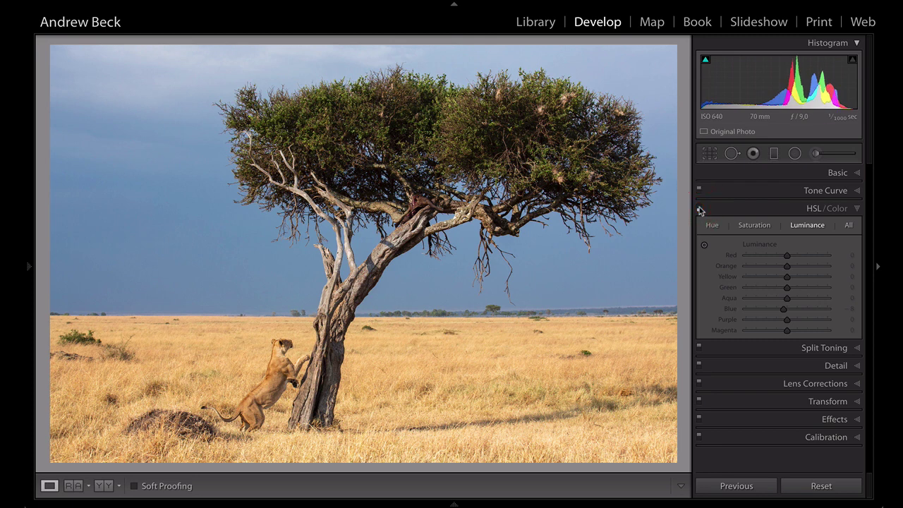
left_click(699, 209)
left_click(699, 210)
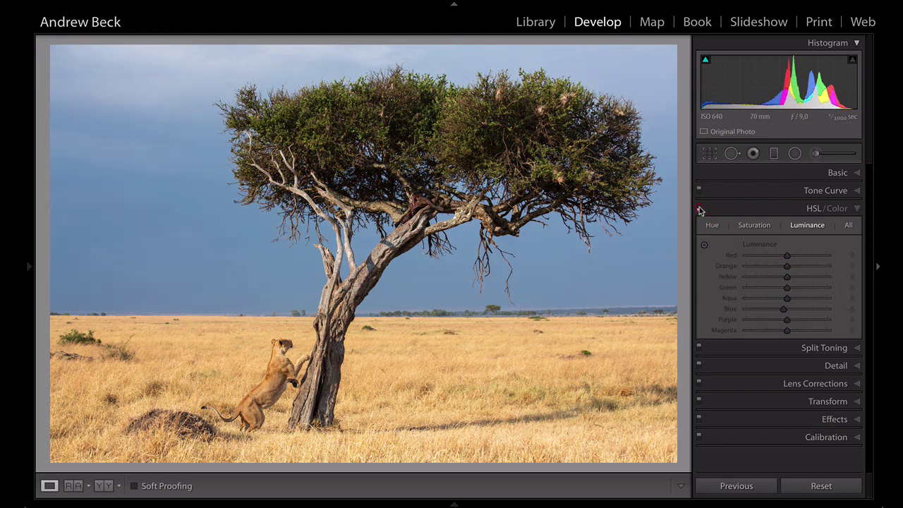
left_click(699, 210)
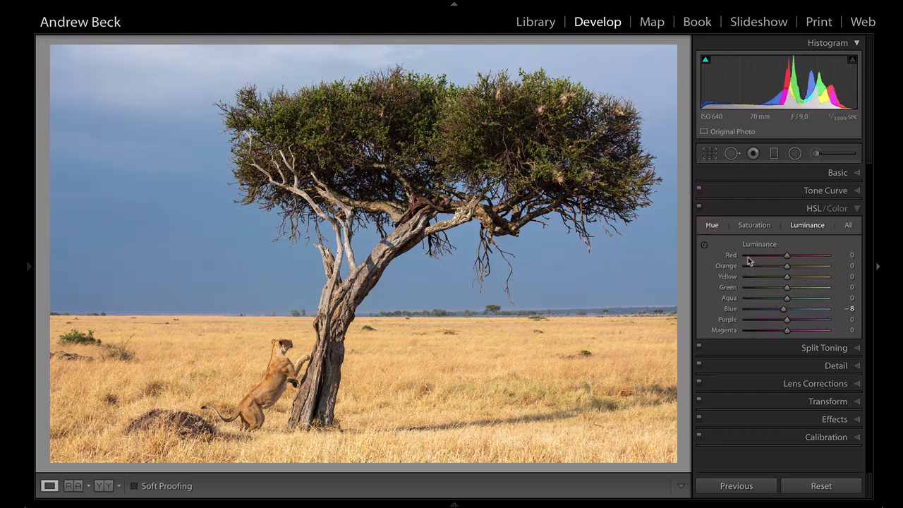
left_click(761, 226)
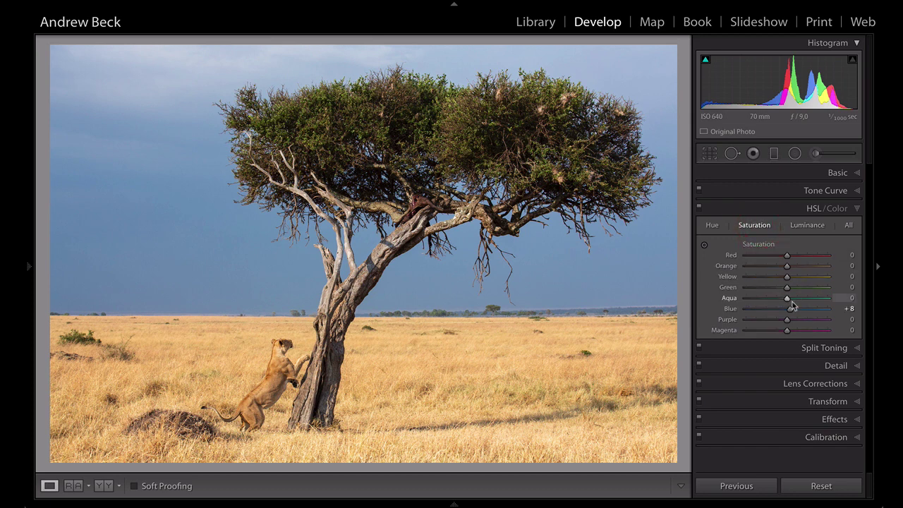
left_click_drag(791, 311, 792, 308)
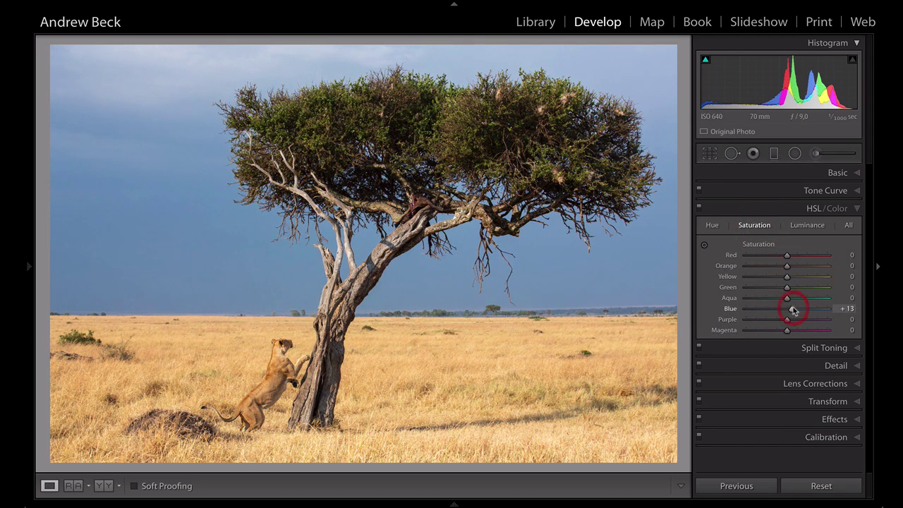
Set the sharpening masking to 88 while previewing the mask so that mainly the tree and lioness edges are sharpened.
left_click(836, 365)
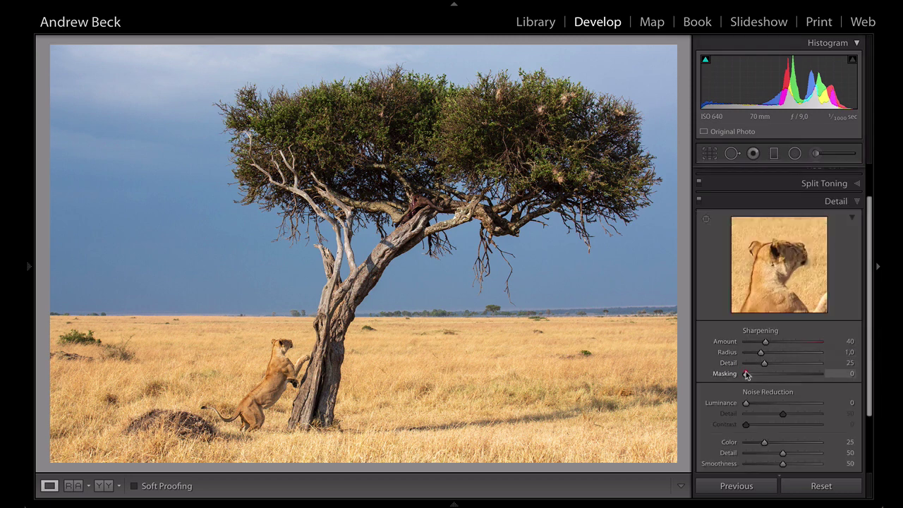
left_click(746, 374, "alt")
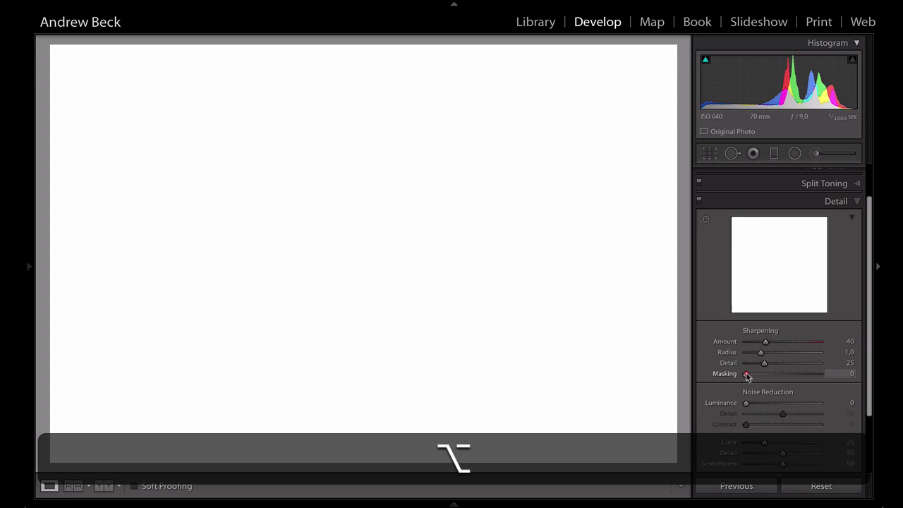
left_click_drag(746, 375, 812, 374)
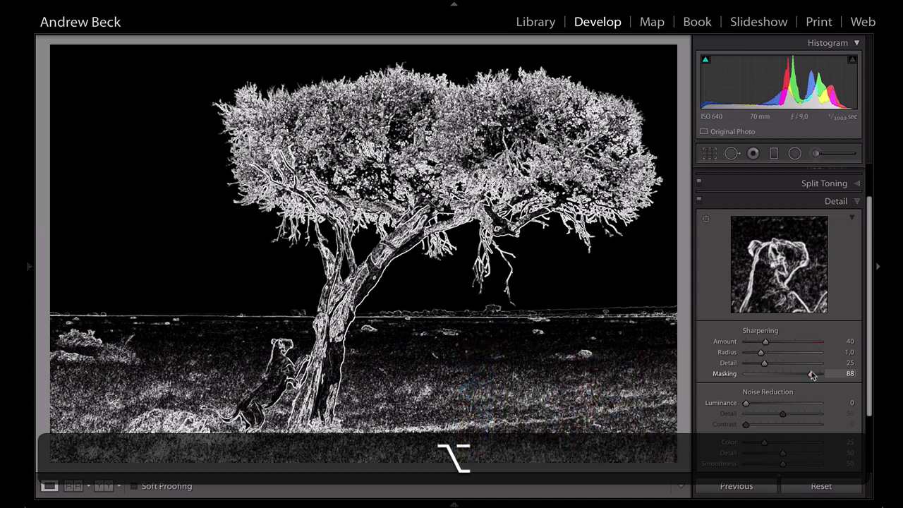
left_click_drag(811, 375, 813, 372)
Enable the lens profile corrections, switching them off and on to compare, and leave them enabled.
scroll(805, 459, "down", 4)
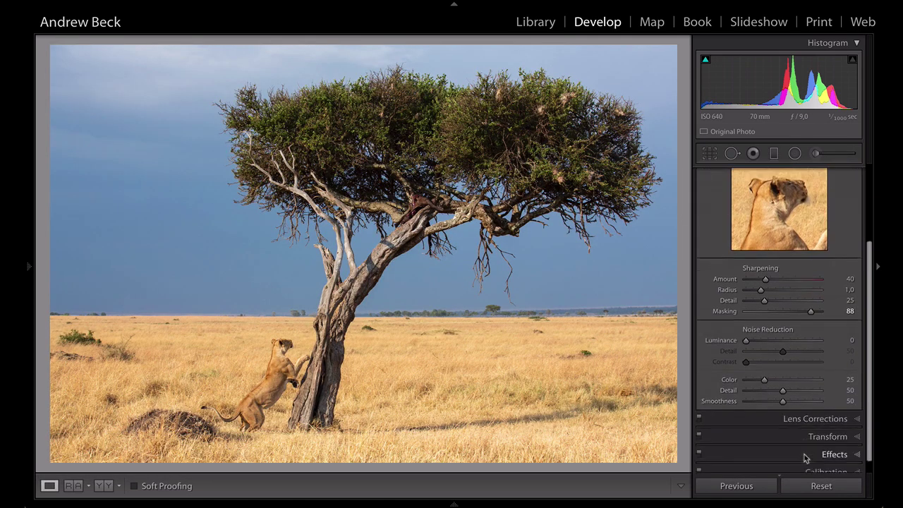
left_click(837, 406)
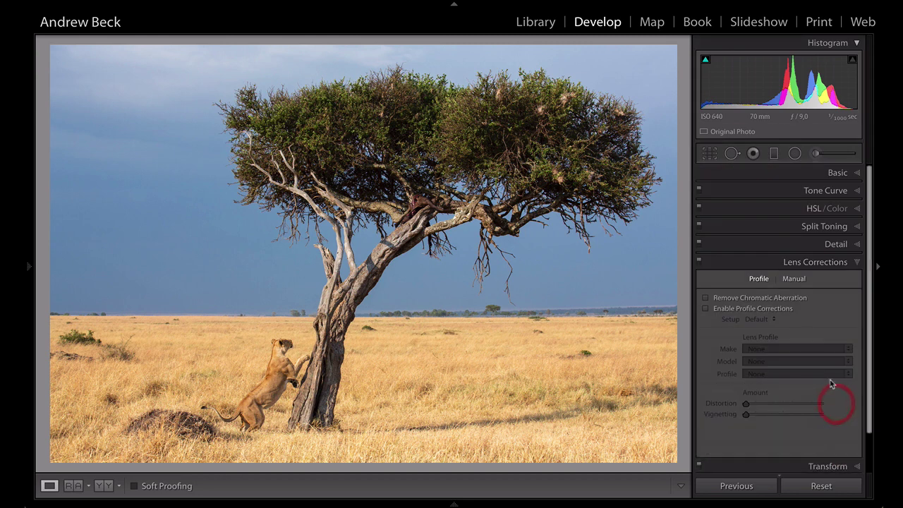
left_click(705, 309)
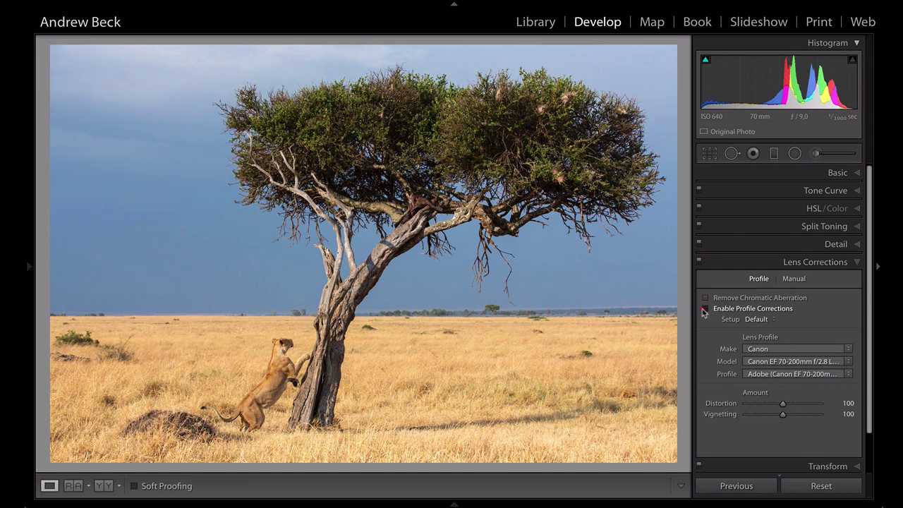
left_click(704, 310)
left_click(705, 309)
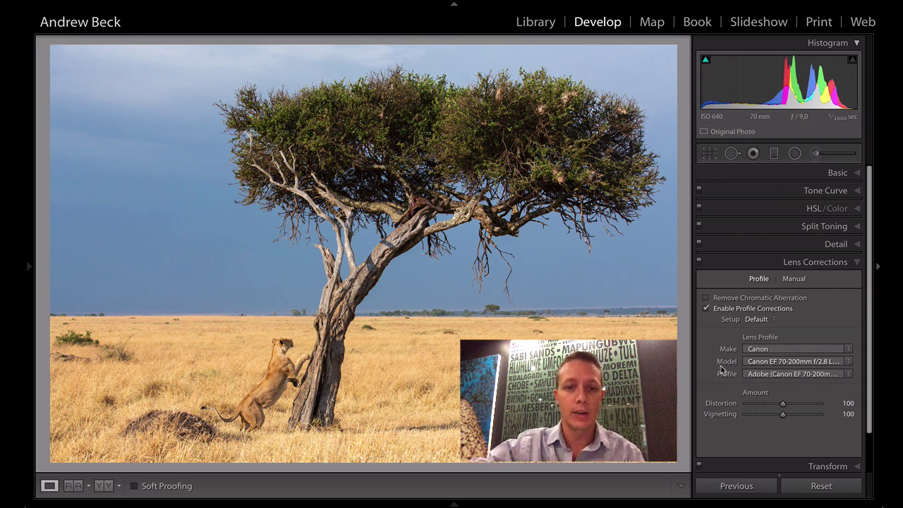
Straighten the horizon by rotating the crop to an angle of 0.66 and apply the crop.
left_click(844, 173)
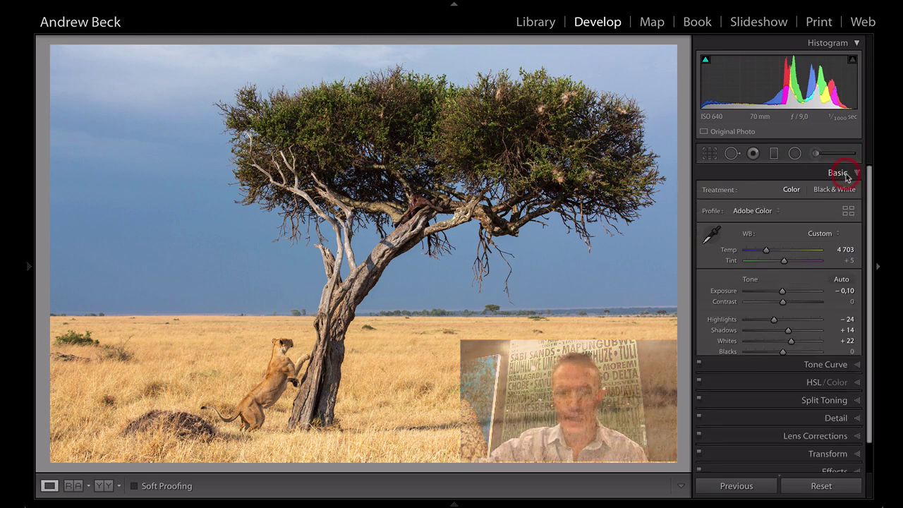
key("r")
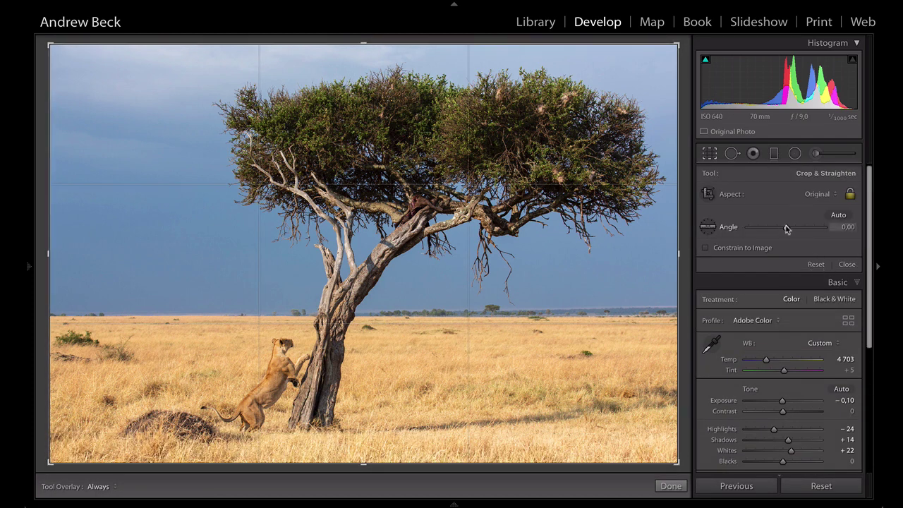
left_click_drag(786, 227, 786, 228)
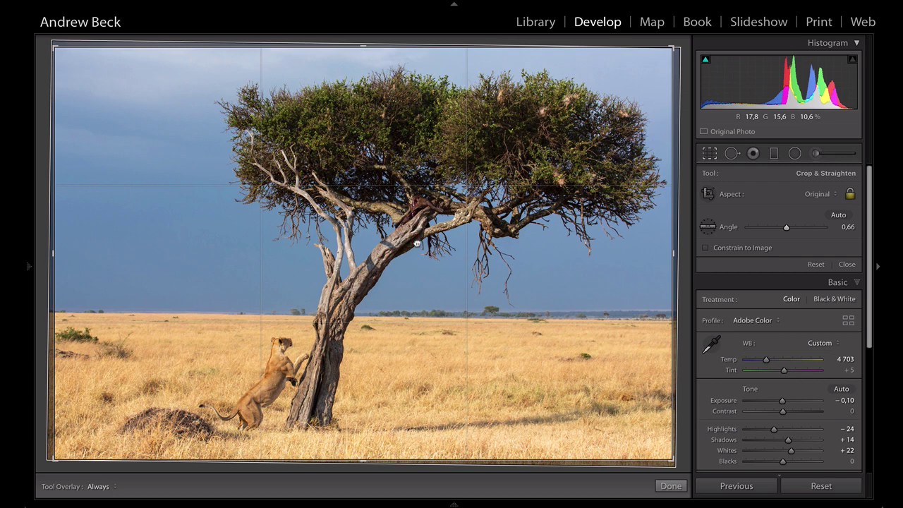
key("Return")
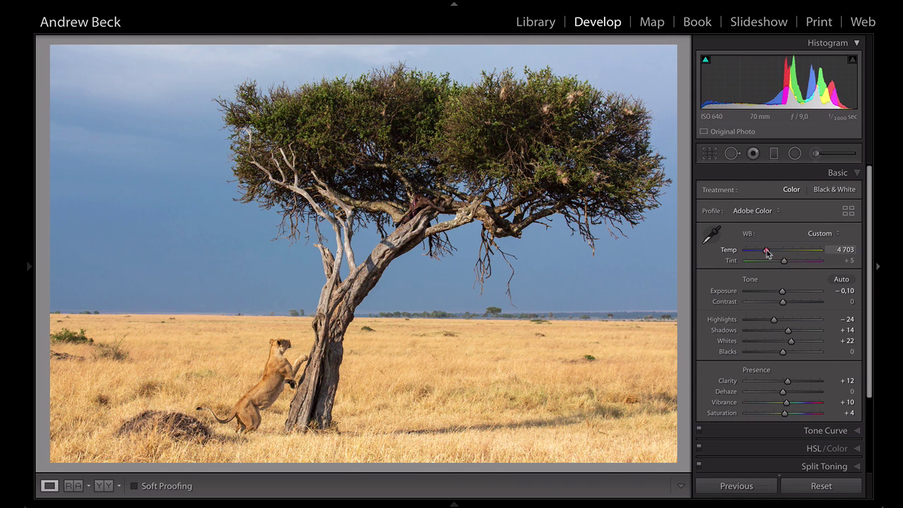
Cool the white balance temperature further to 4592.
left_click_drag(767, 252, 766, 253)
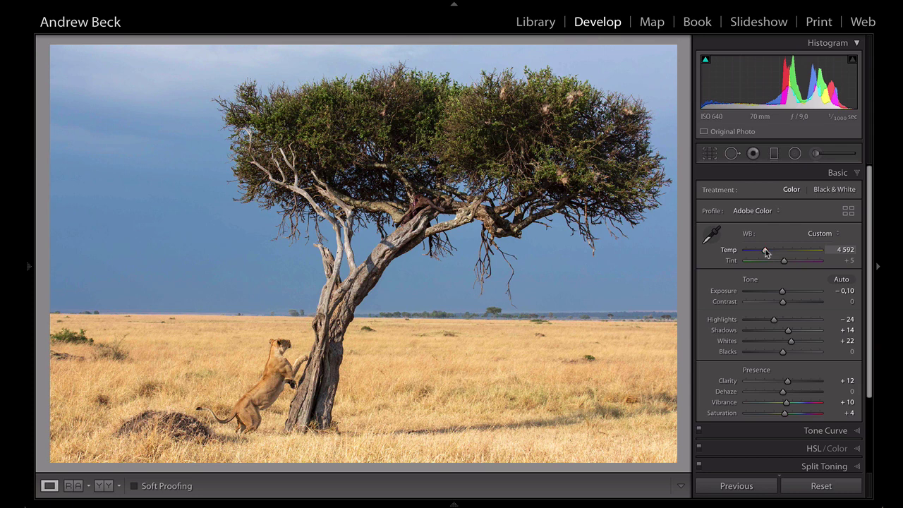
left_click(766, 251)
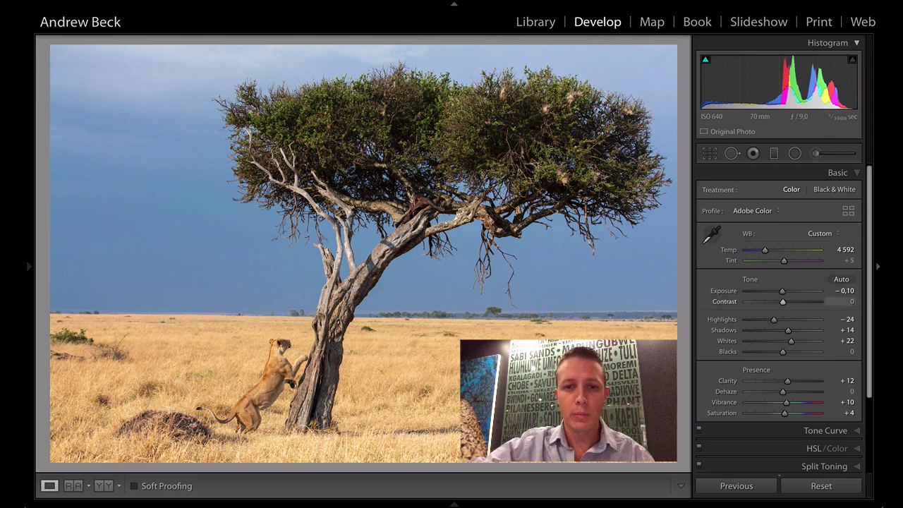
Reset all develop adjustments to view the original photo, and undo the reset.
left_click(821, 486)
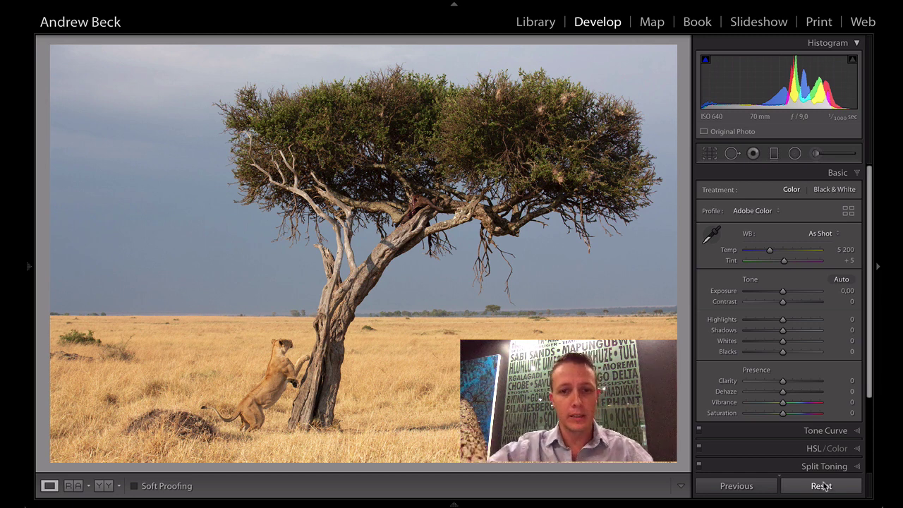
key("super+z")
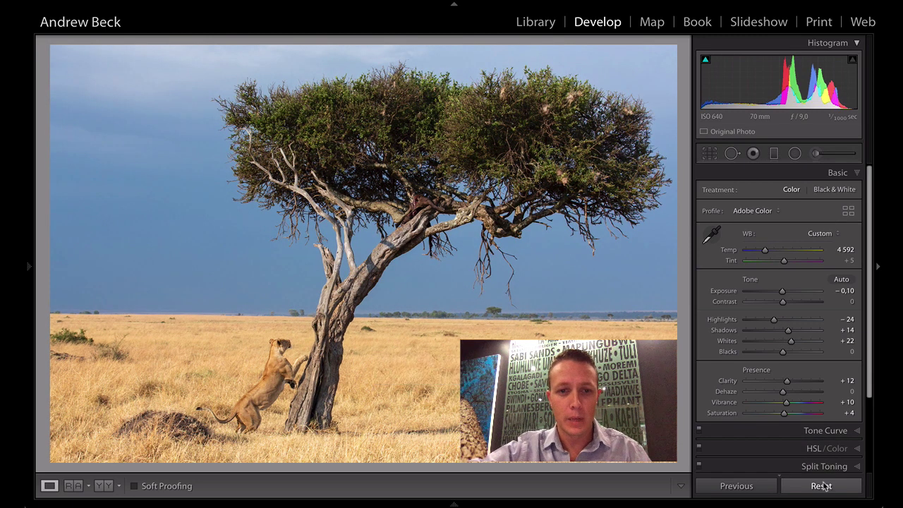